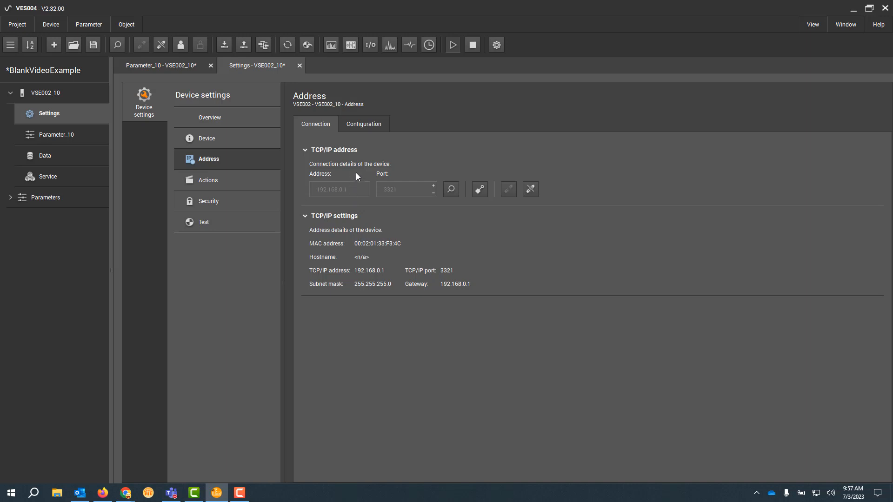
# Step: Change the connected device's static TCP/IP address to 192.168.0.3, write it to the device, and check the connection details
pyautogui.click(369, 124)
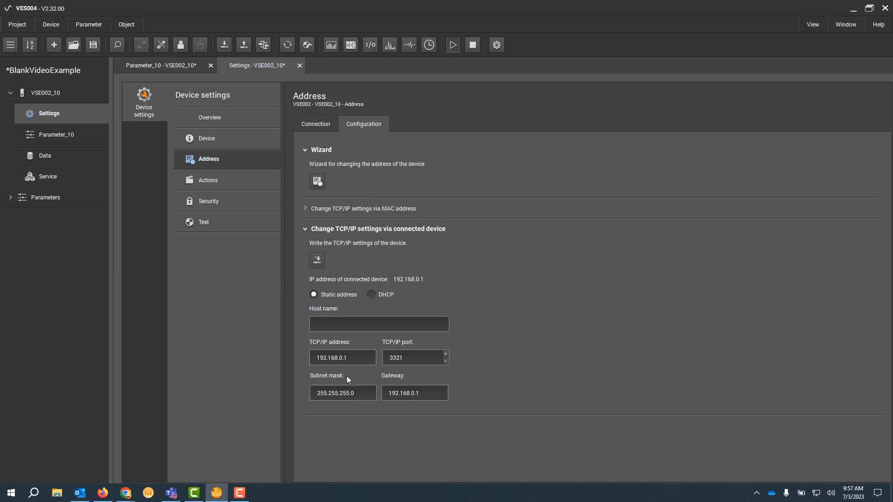
pyautogui.click(356, 357)
pyautogui.click(318, 260)
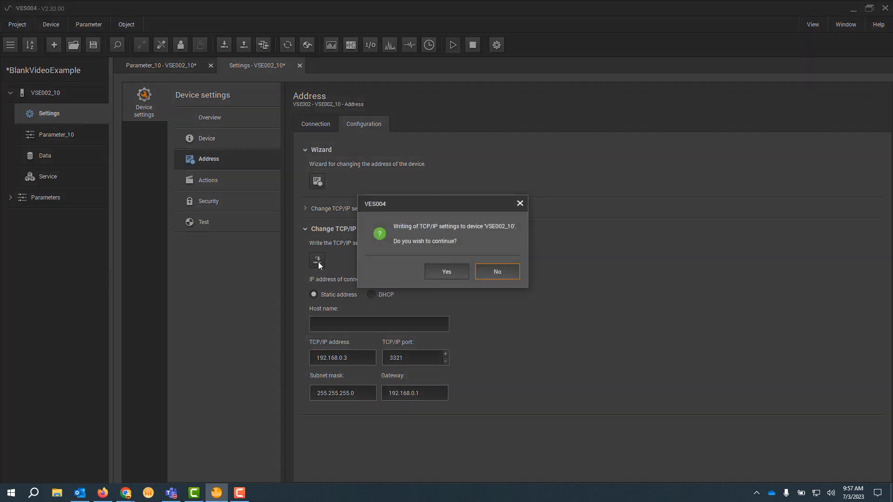
pyautogui.click(448, 271)
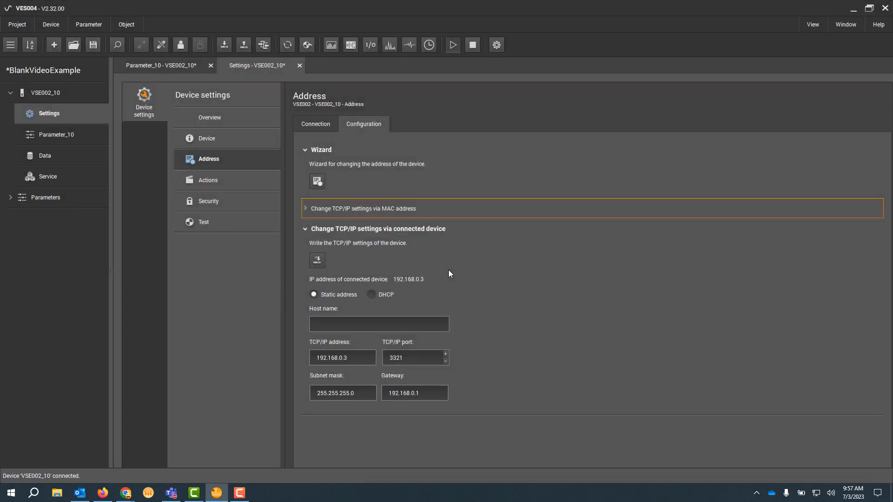
pyautogui.click(317, 127)
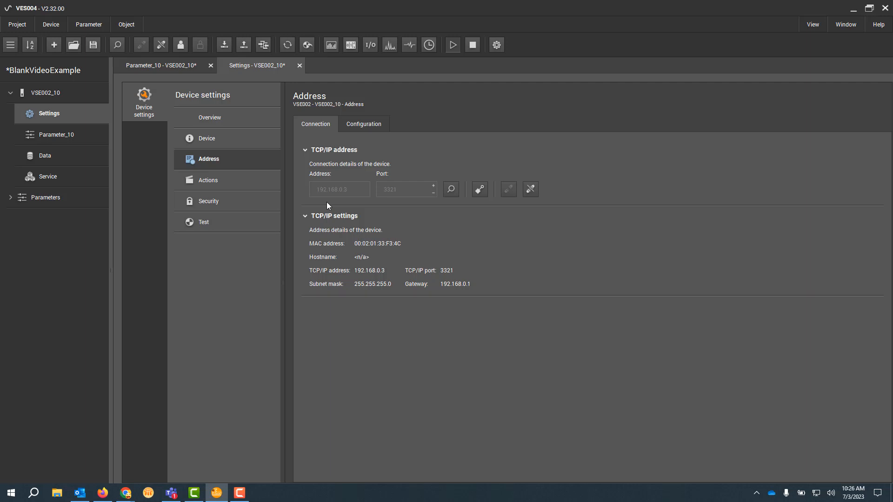
# Step: Open the Parameter_10 parameter set, place it after the device settings view, and open its dynamic input Sensor 1
pyautogui.click(61, 134)
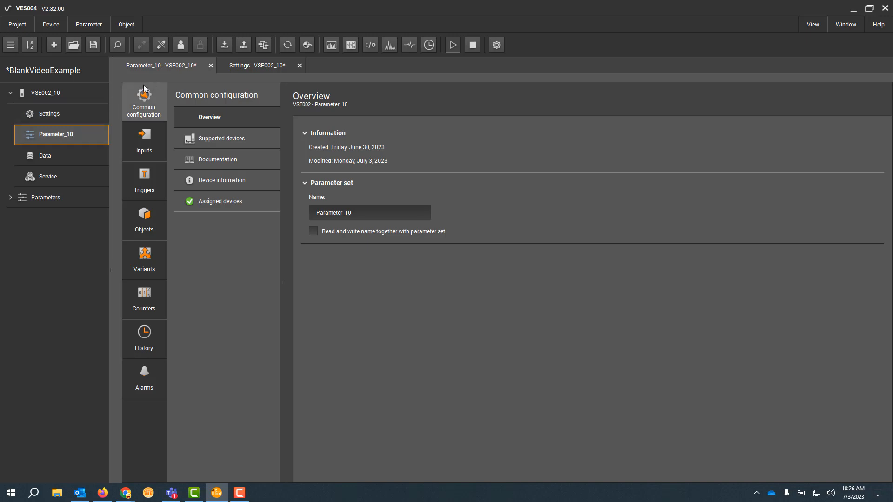
pyautogui.moveTo(164, 65); pyautogui.dragTo(245, 55)
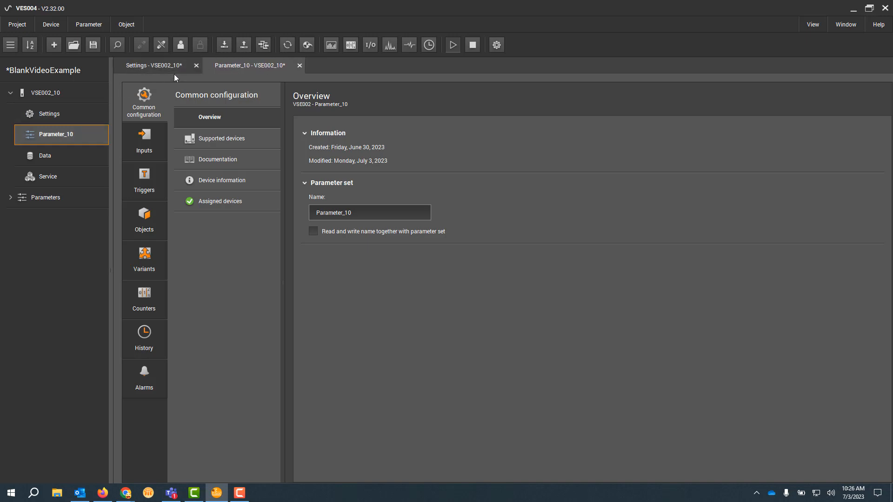
pyautogui.click(144, 142)
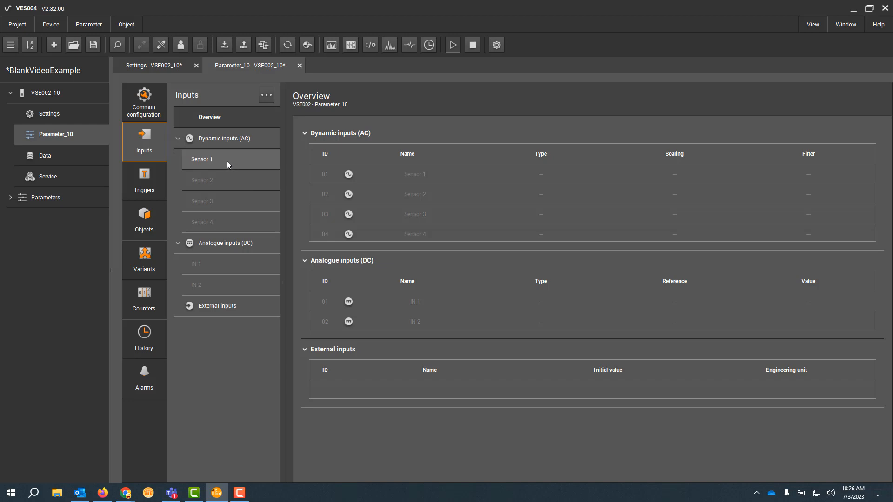
pyautogui.click(227, 161)
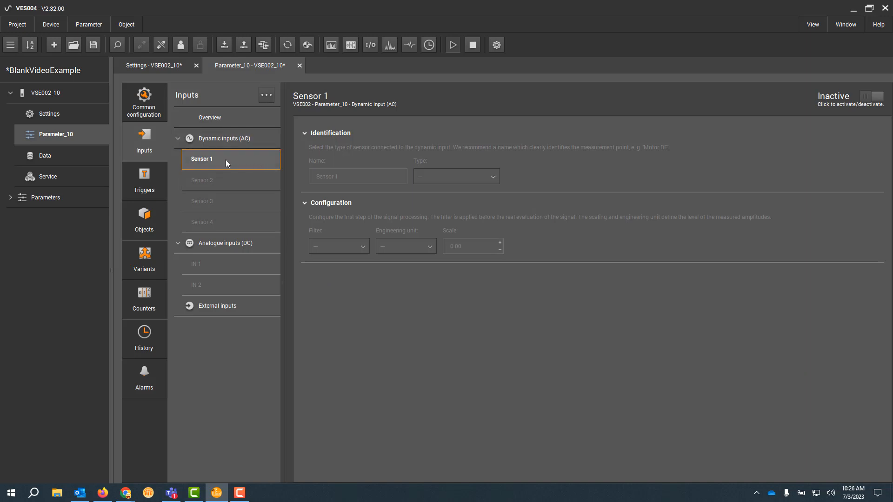
pyautogui.click(224, 185)
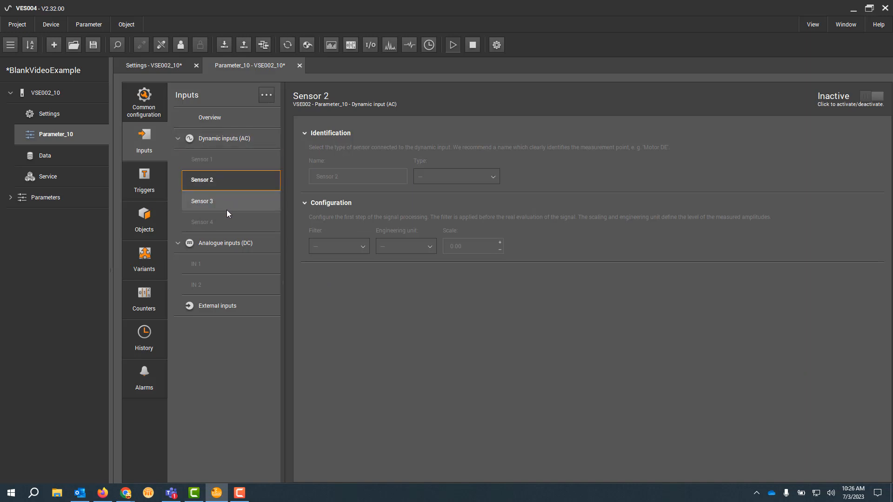
pyautogui.click(227, 209)
pyautogui.click(227, 222)
pyautogui.click(232, 163)
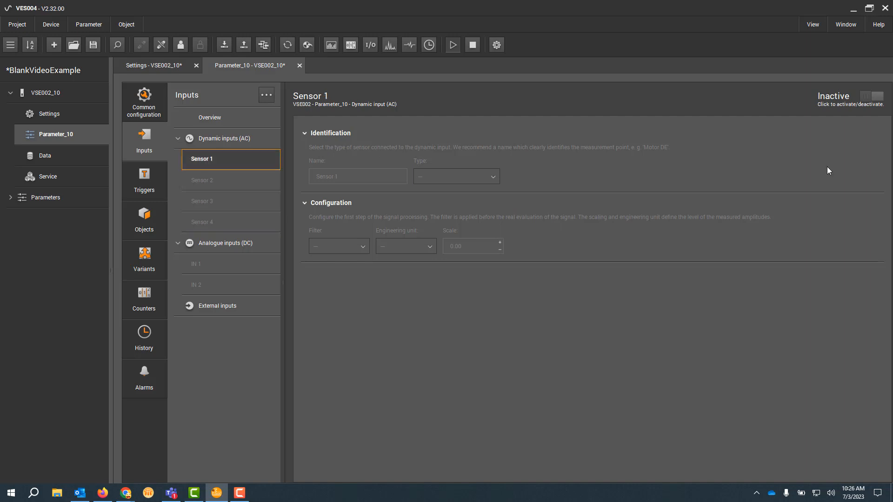
# Step: Activate dynamic input Sensor 1 and look through the sensor types available for it
pyautogui.click(878, 96)
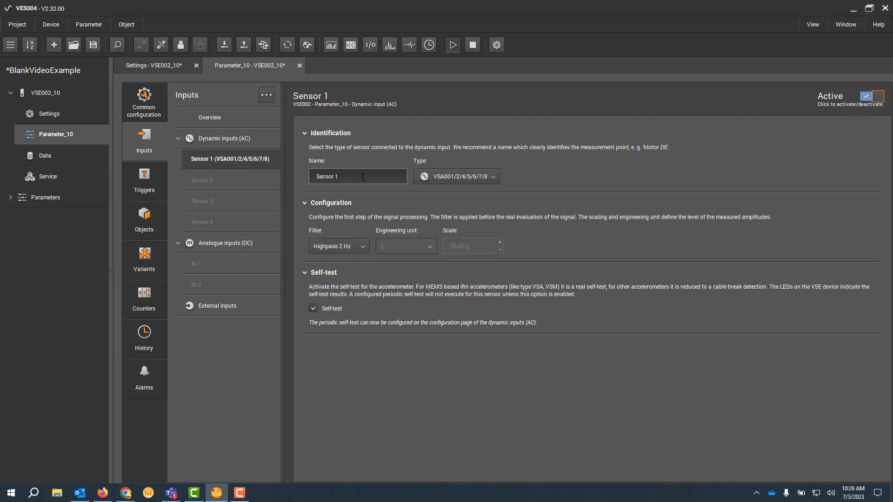
pyautogui.click(489, 179)
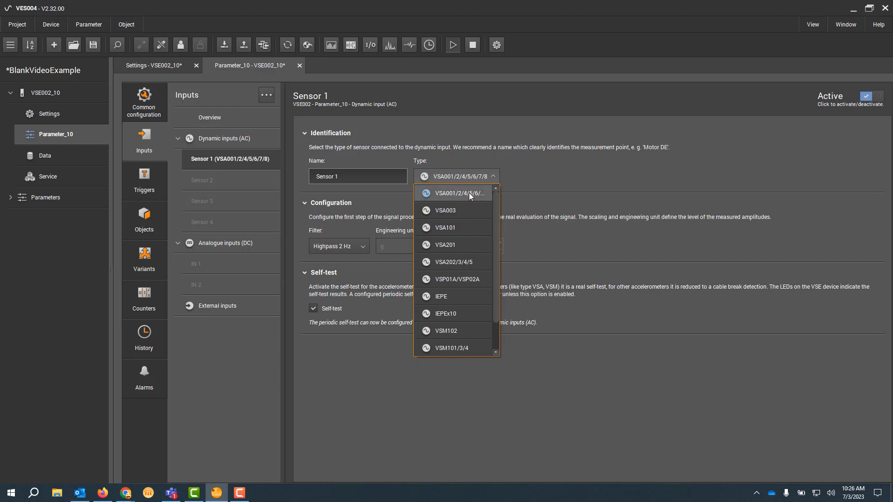
pyautogui.scroll(-1, 467, 200)
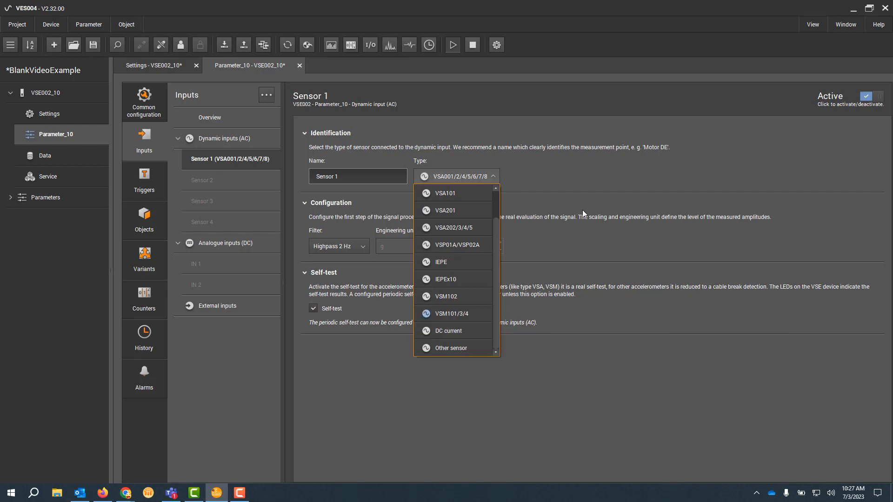
pyautogui.click(493, 212)
pyautogui.click(330, 203)
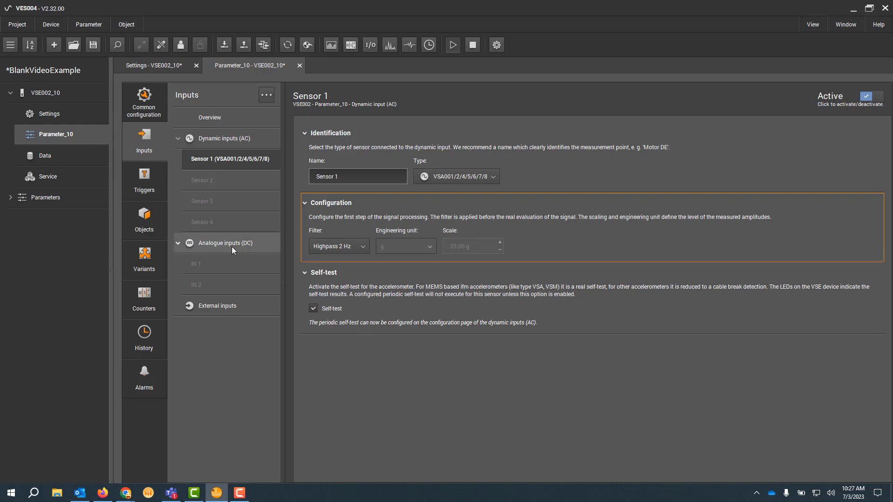
# Step: Activate analogue input IN 1 and set its type to Digital - pulse
pyautogui.click(221, 263)
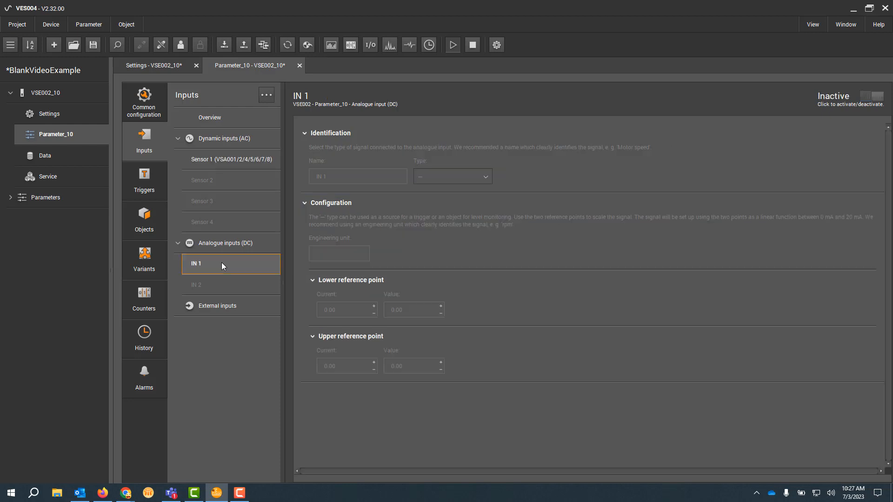
pyautogui.click(208, 288)
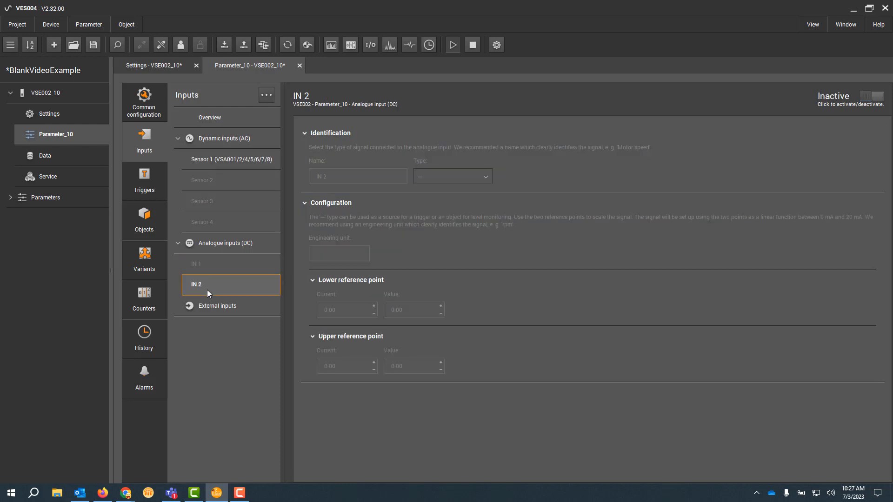
pyautogui.click(226, 267)
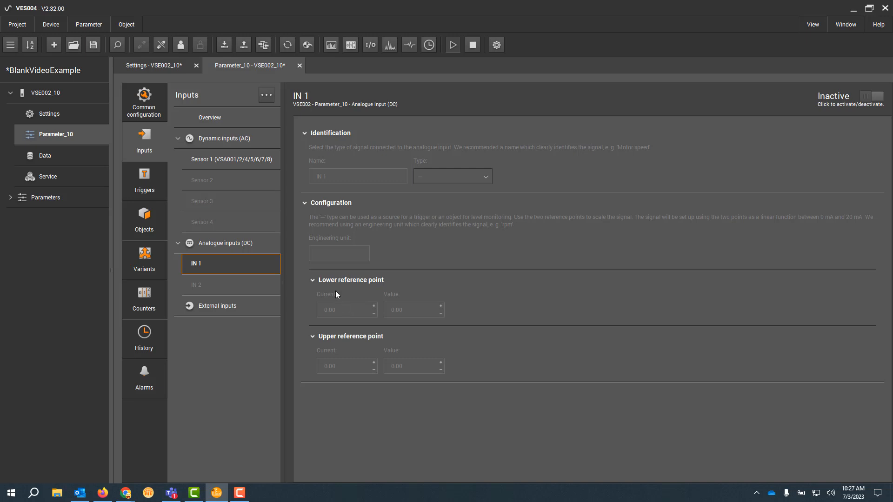
pyautogui.click(866, 98)
pyautogui.click(459, 177)
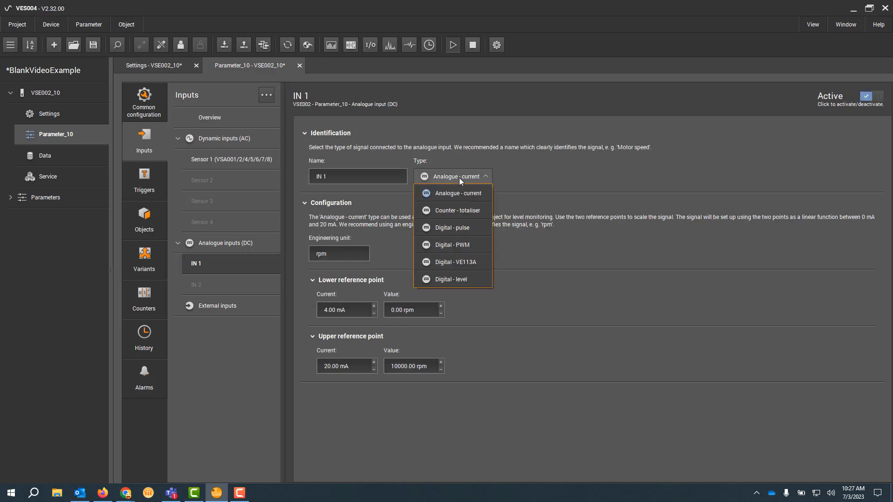
pyautogui.click(470, 230)
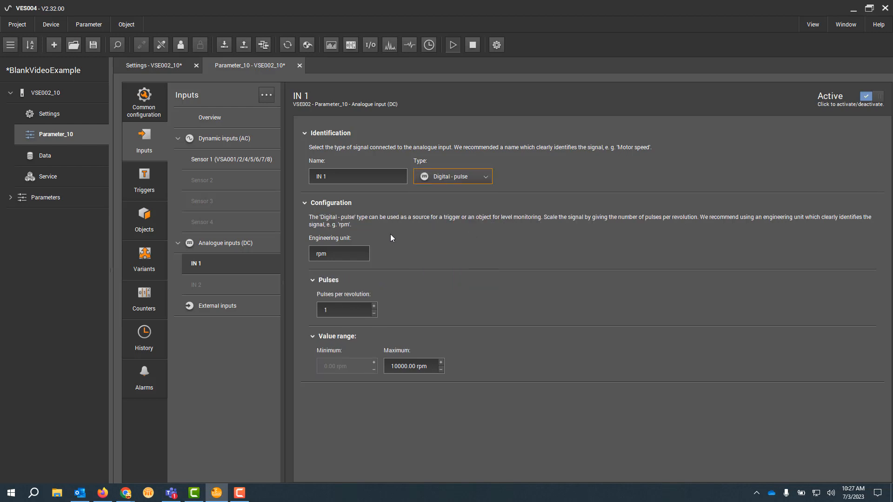
pyautogui.click(328, 255)
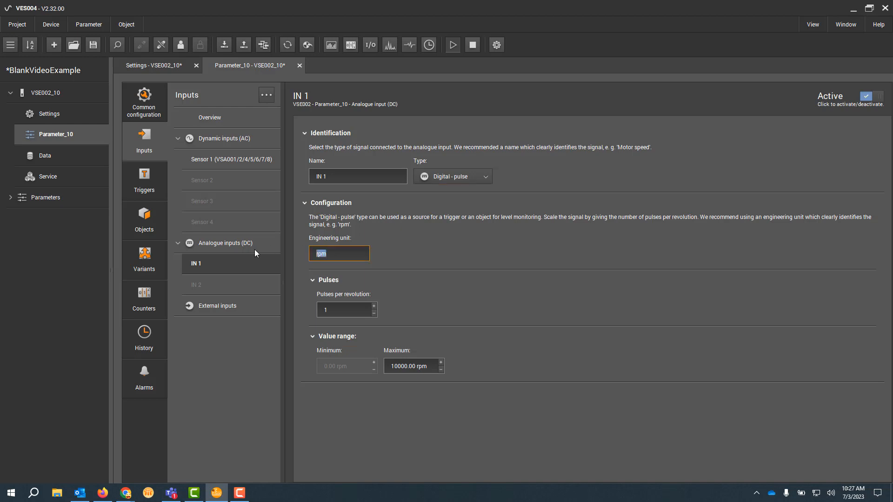
pyautogui.click(341, 312)
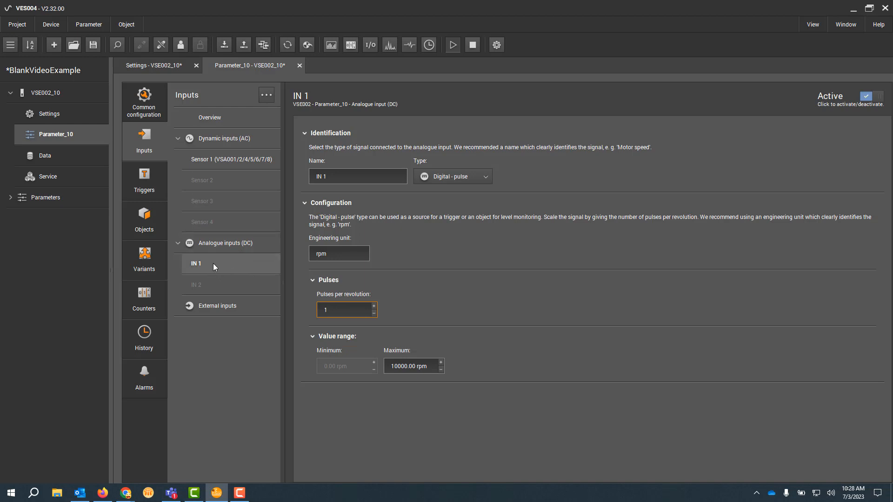
# Step: Add a new analogue input trigger to the Parameter_10 parameter set
pyautogui.click(144, 184)
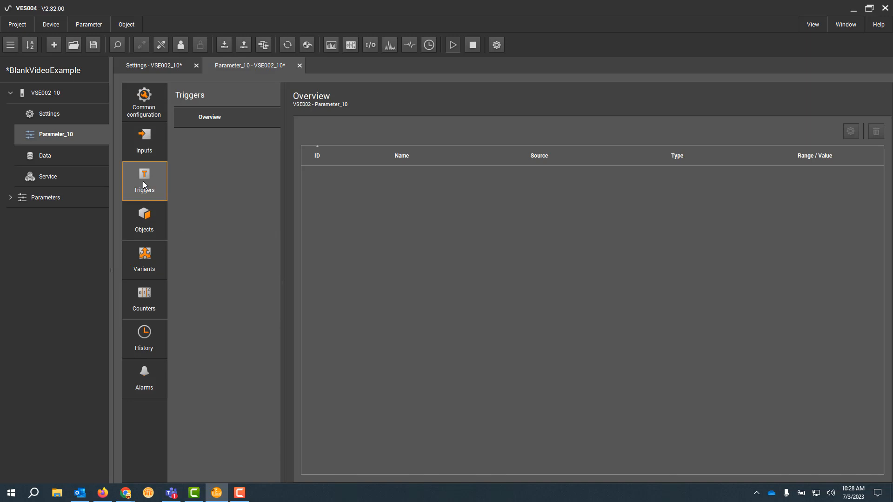
pyautogui.rightClick(239, 148)
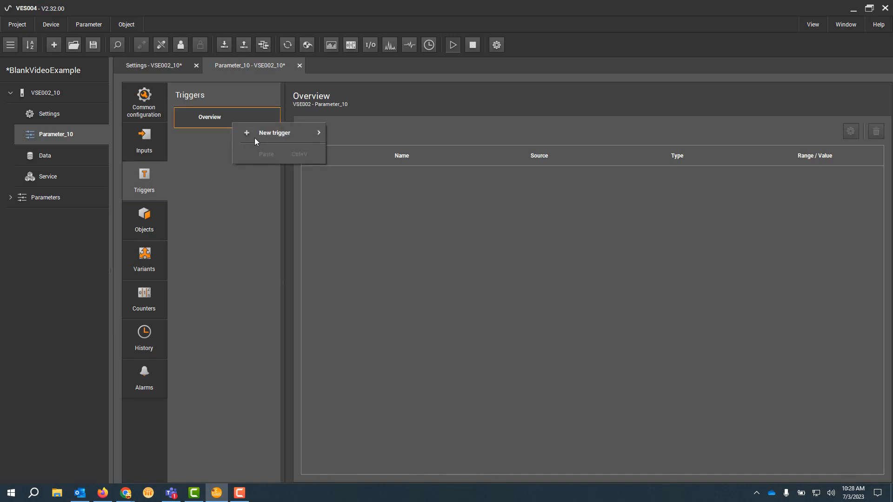
pyautogui.click(202, 132)
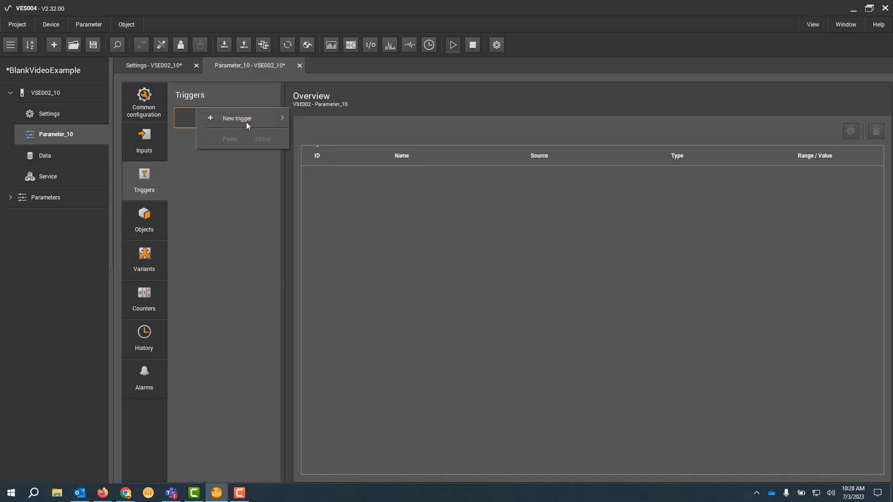
pyautogui.moveTo(271, 119)
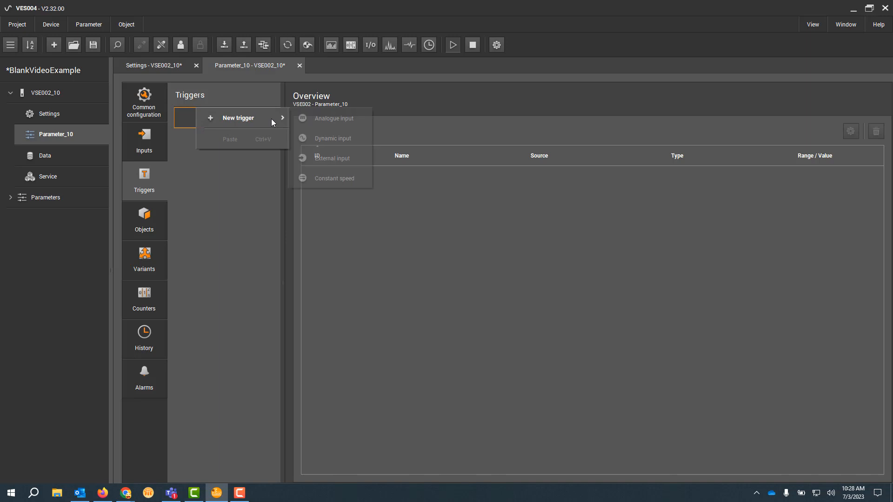
pyautogui.click(355, 119)
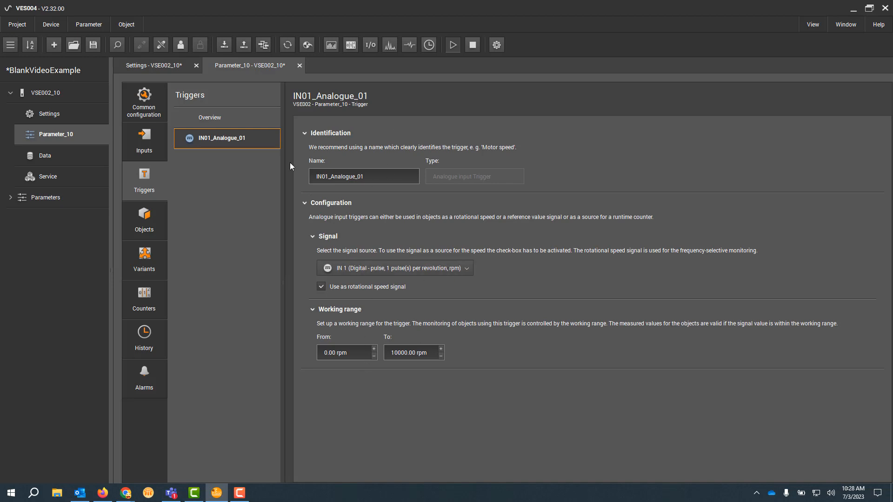
# Step: Add a constant speed trigger and set its constant speed to 200 rpm
pyautogui.rightClick(229, 164)
pyautogui.moveTo(287, 150)
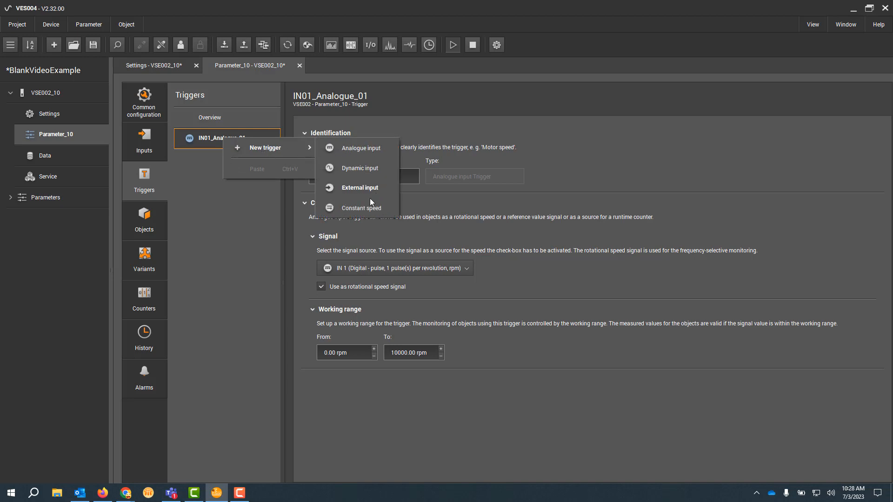
pyautogui.click(360, 211)
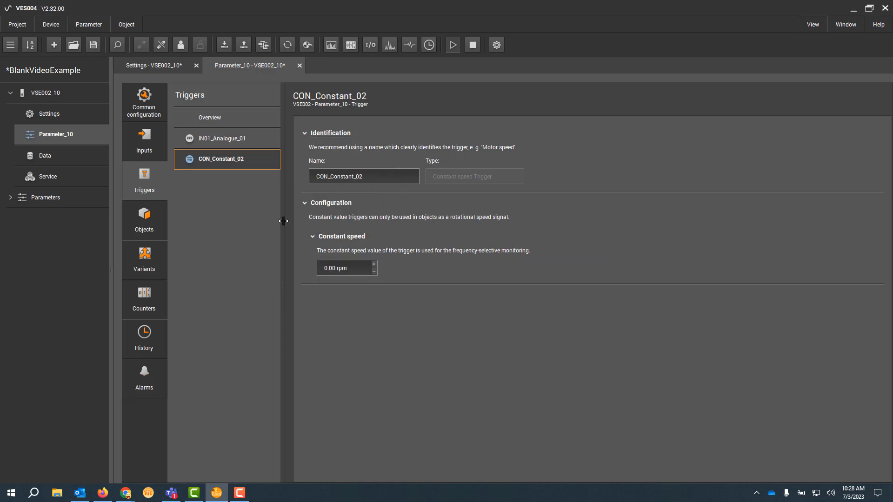
pyautogui.click(325, 268)
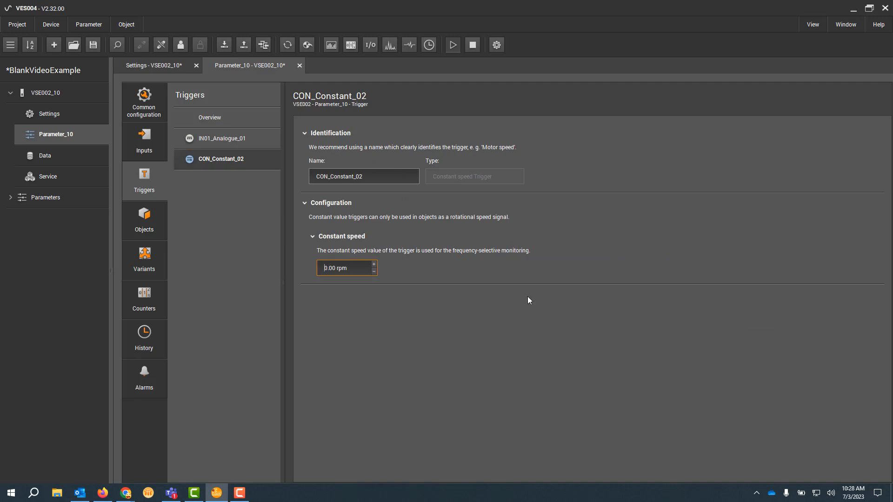
pyautogui.write('200')
# Step: Review the configured triggers and inputs, then save the project and write the Parameter_10 parameter set to device VSE002_10
pyautogui.click(228, 138)
pyautogui.click(227, 160)
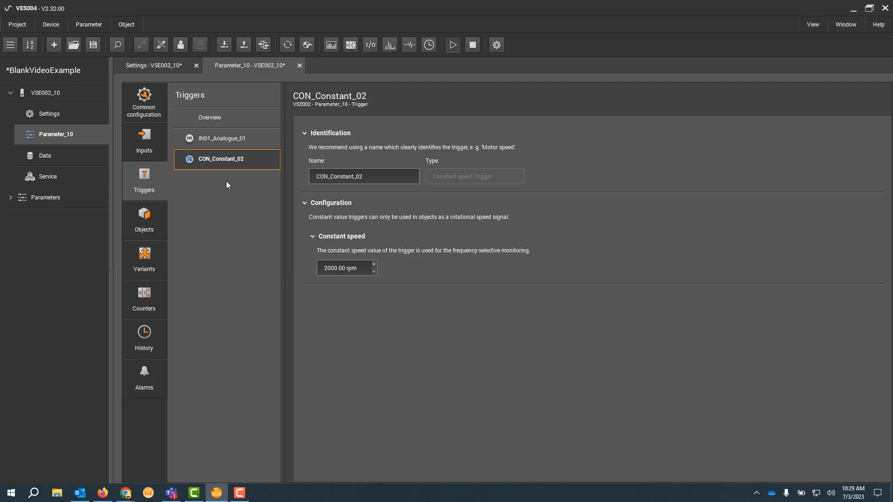
pyautogui.click(150, 219)
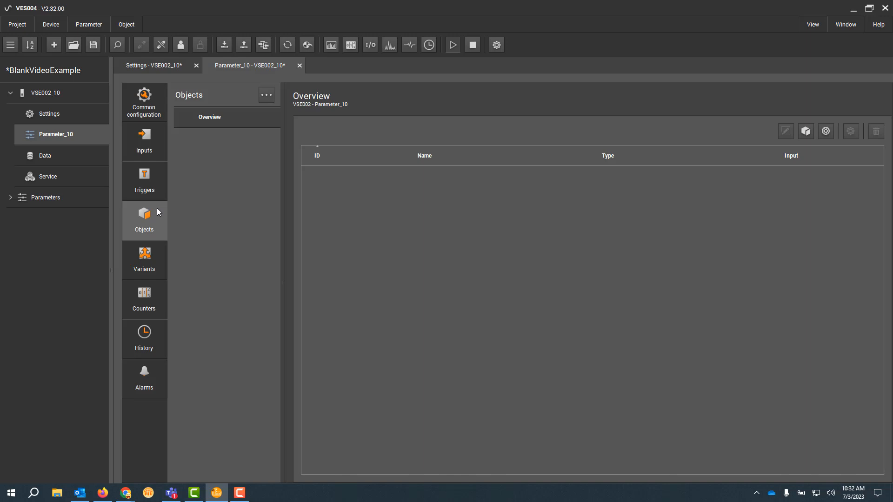
pyautogui.click(144, 179)
pyautogui.click(144, 149)
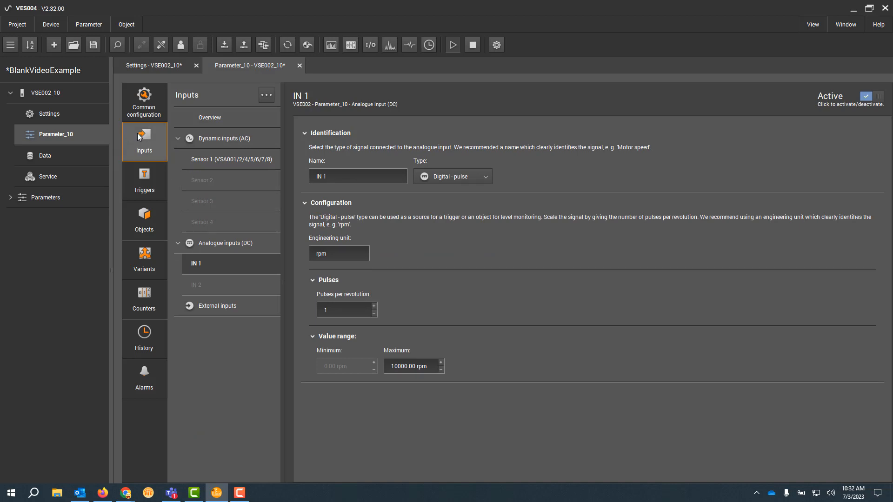
pyautogui.click(223, 49)
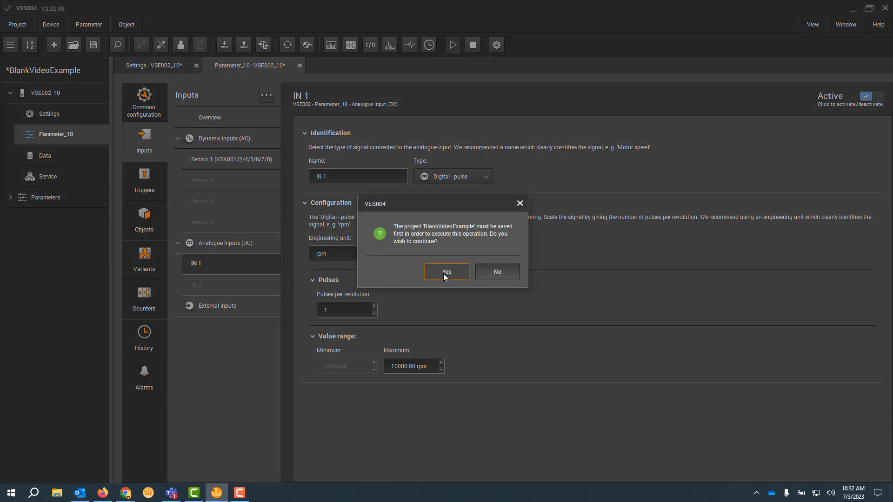
pyautogui.click(444, 274)
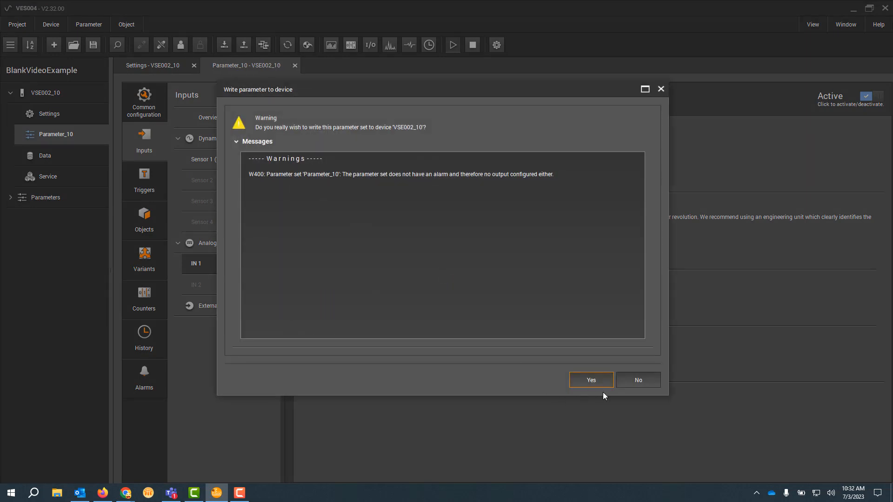
pyautogui.click(591, 380)
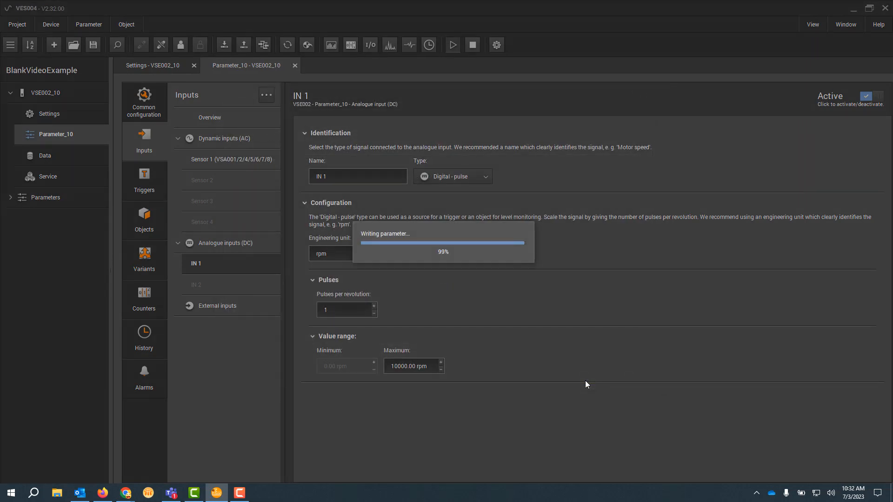